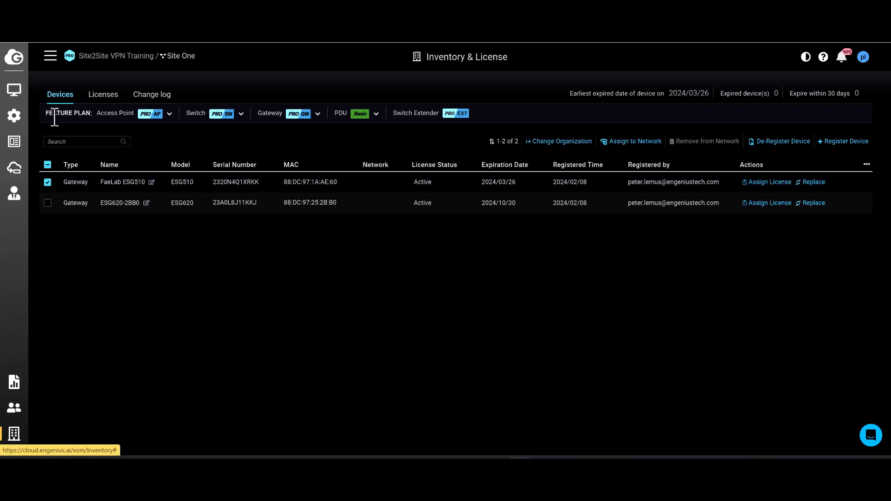
Step: Assign the selected FaeLab ESG510 gateway to the Site One network
left_click(623, 141)
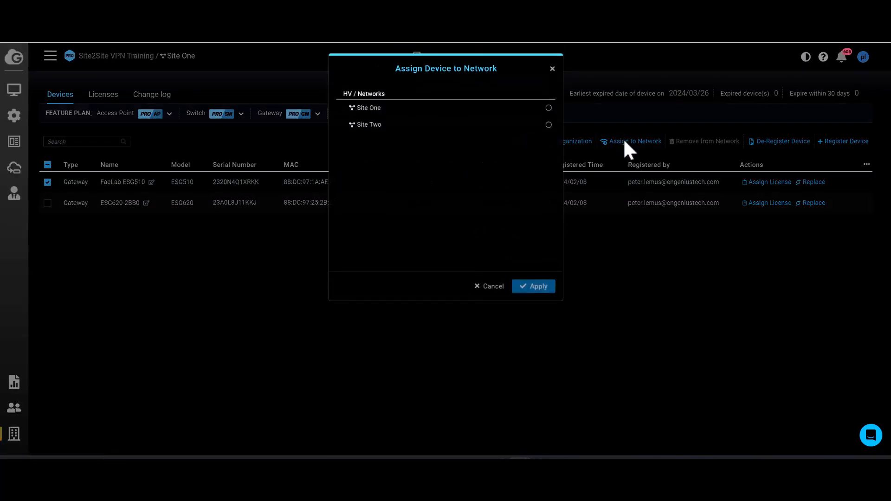
left_click(548, 110)
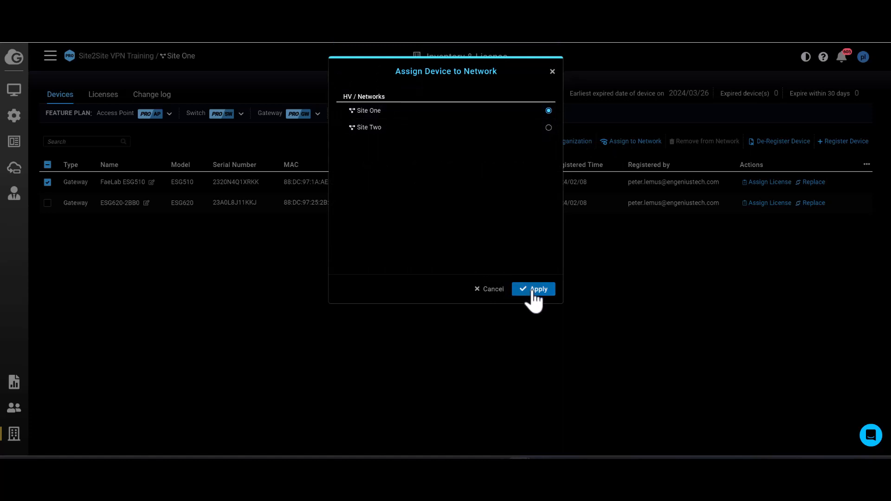
left_click(533, 292)
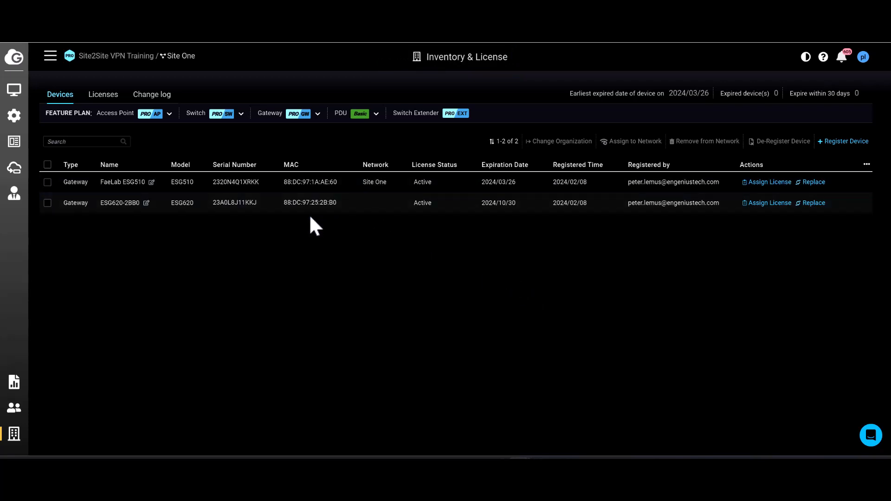
Step: Assign the ESG620-2BB0 gateway to the Site Two network
left_click(46, 203)
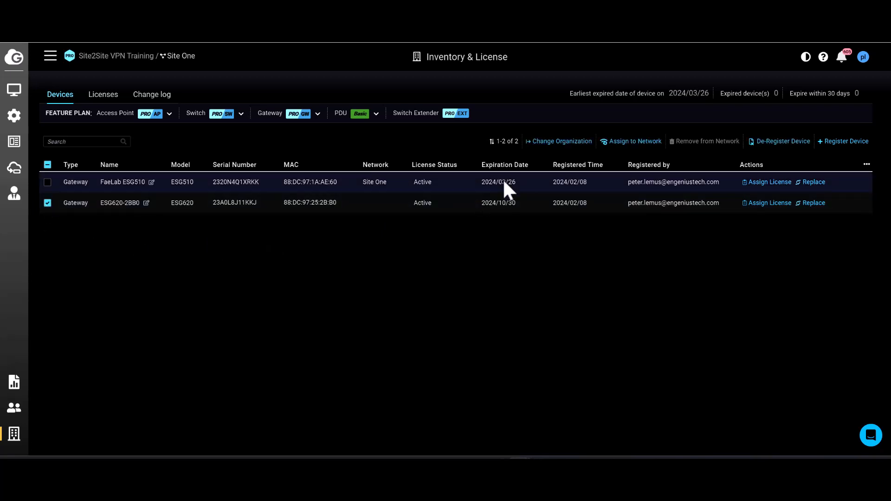
left_click(633, 141)
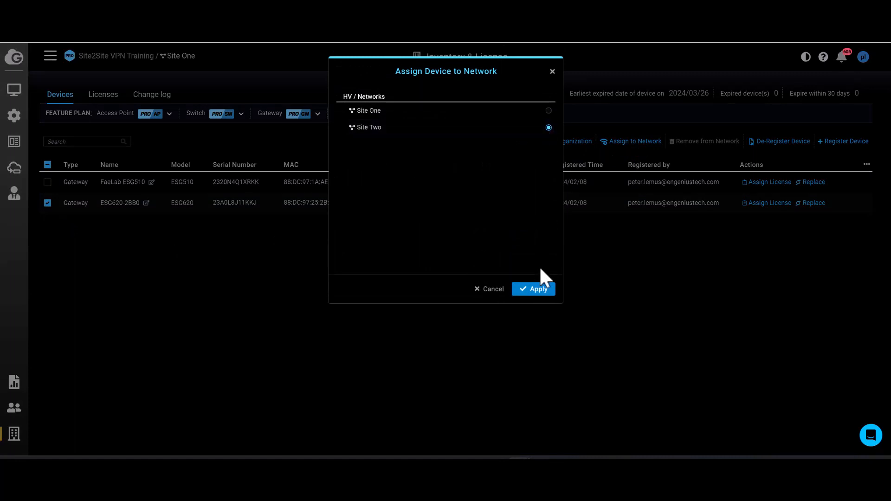
left_click(535, 292)
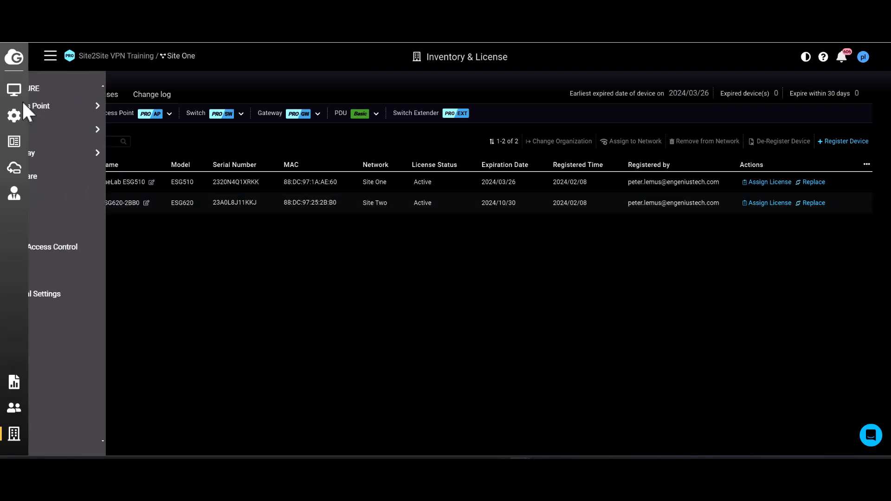
Step: Check the gateway status on the dashboards of Site One and Site Two, refreshing the Site One dashboard
mouse_move(14, 87)
left_click(44, 107)
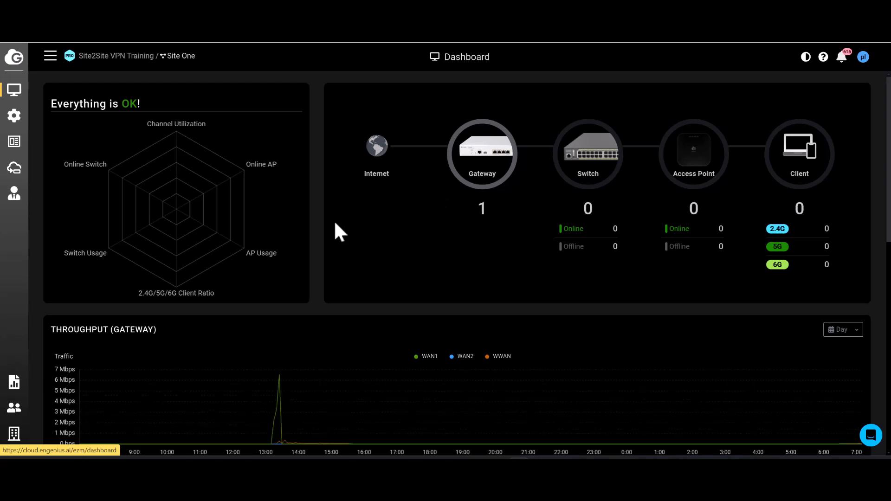
key("F5")
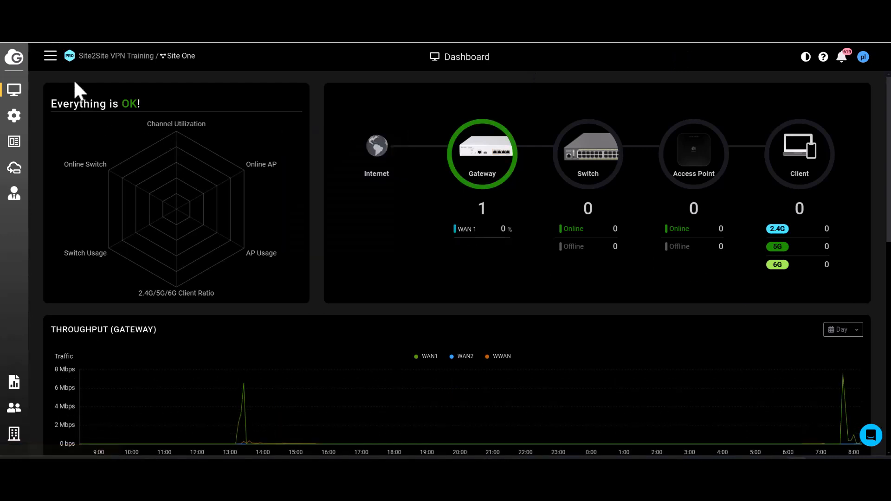
left_click(52, 62)
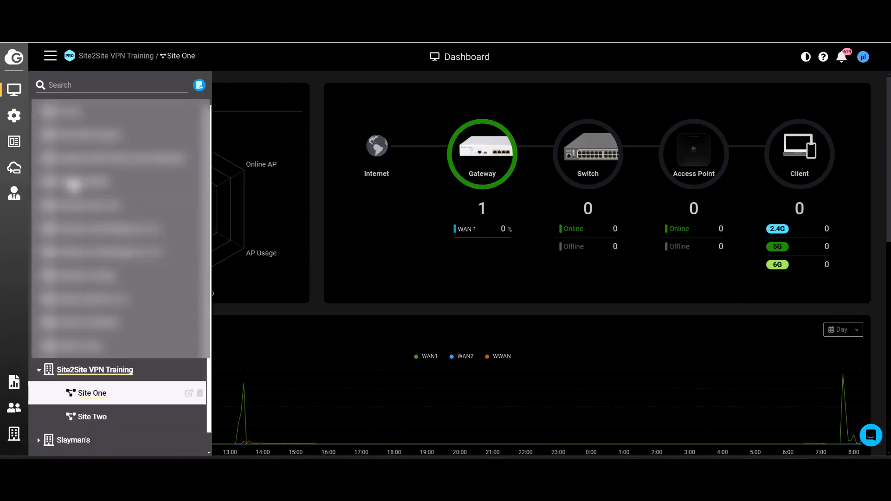
left_click(103, 417)
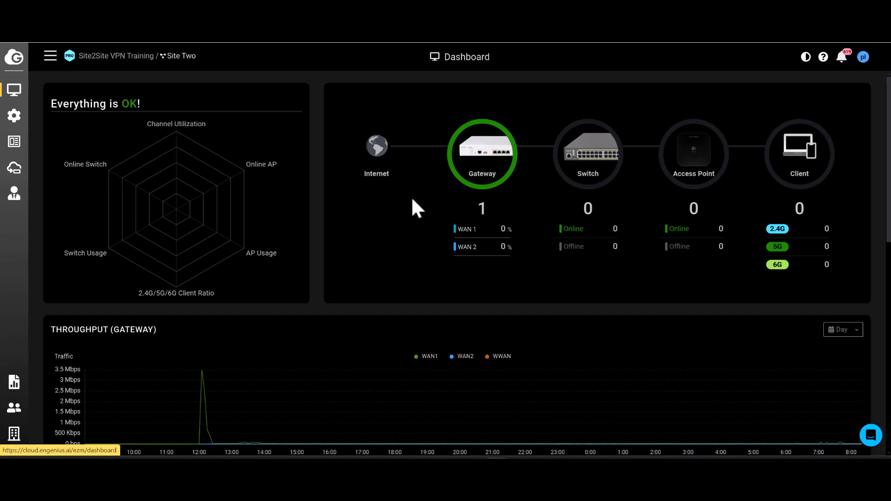
Step: Enable Site-to-Site VPN on Site One as a Mesh VPN hub, include its LAN, turn on automatic NAT Traversal and apply
left_click(50, 60)
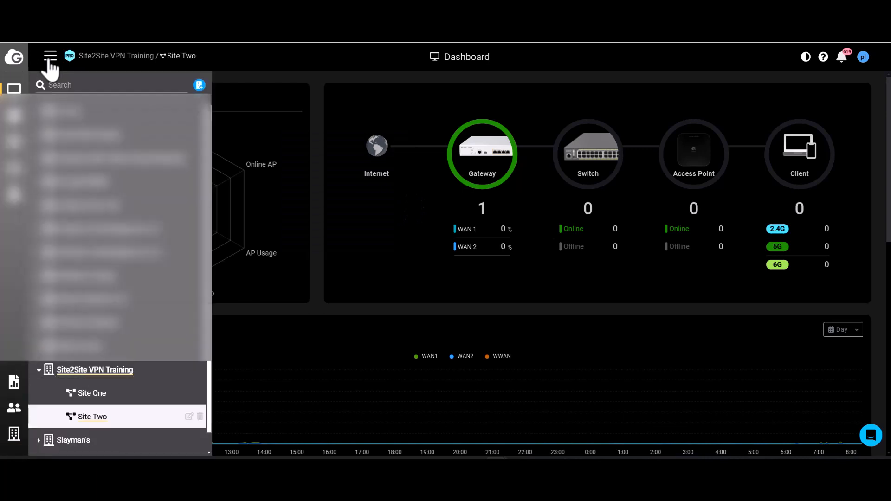
left_click(104, 393)
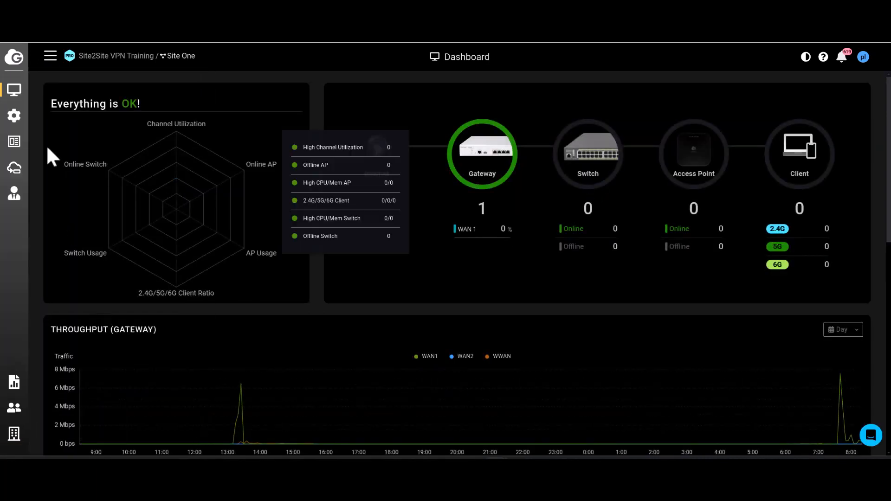
mouse_move(12, 116)
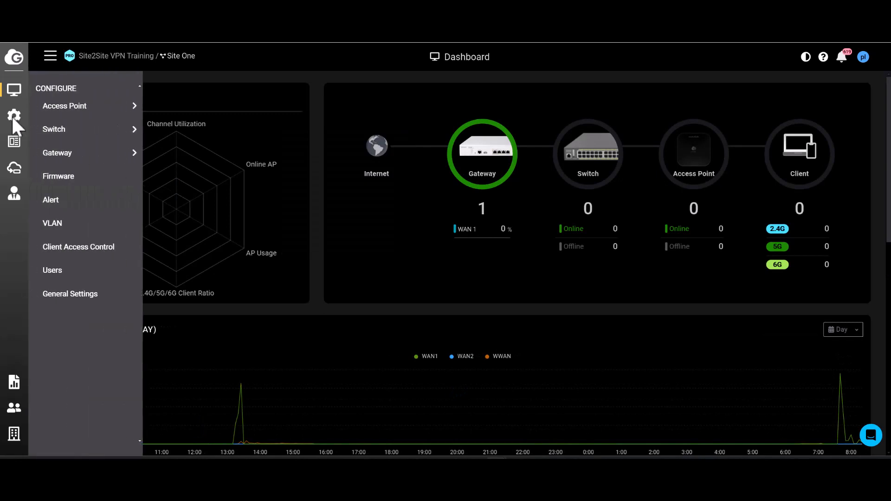
mouse_move(56, 155)
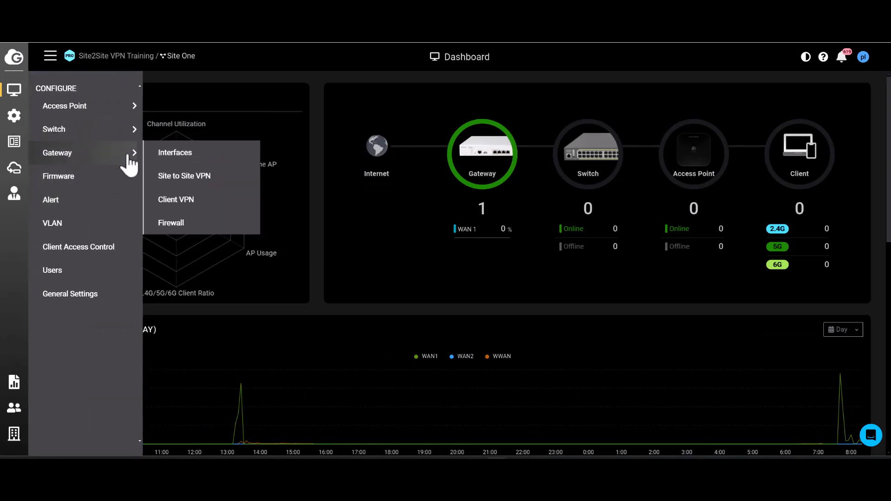
left_click(182, 191)
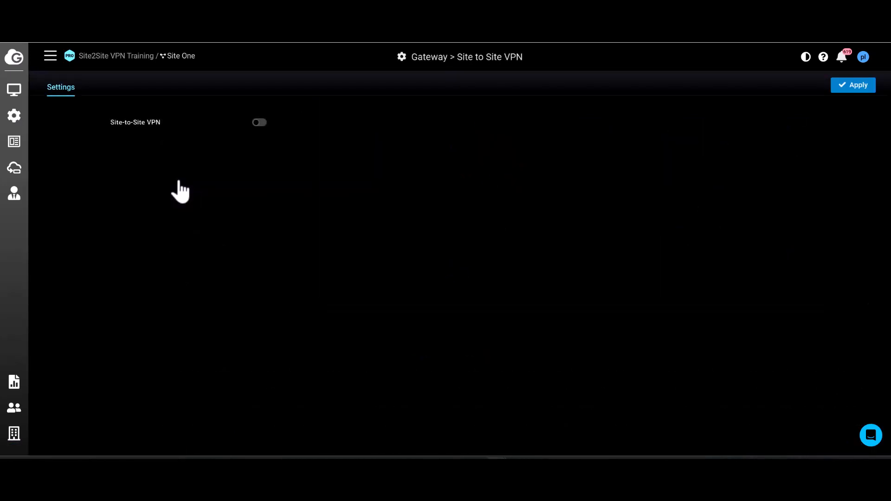
left_click(259, 123)
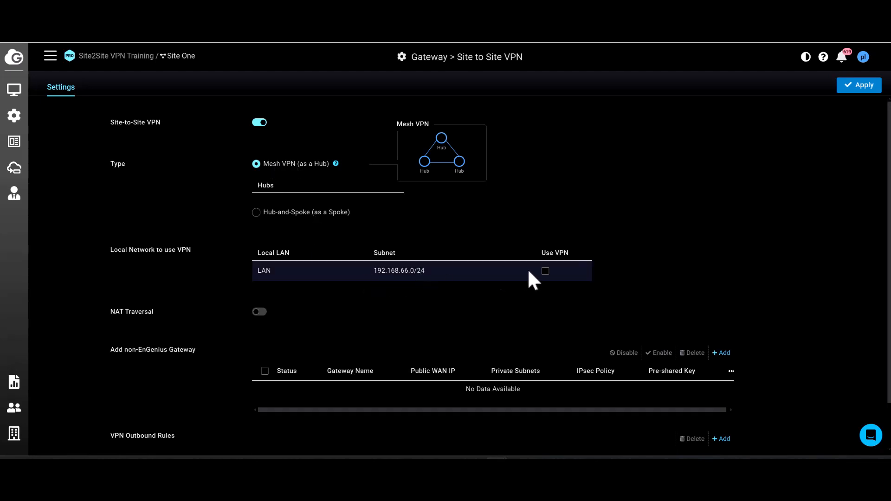
left_click(546, 271)
left_click(256, 313)
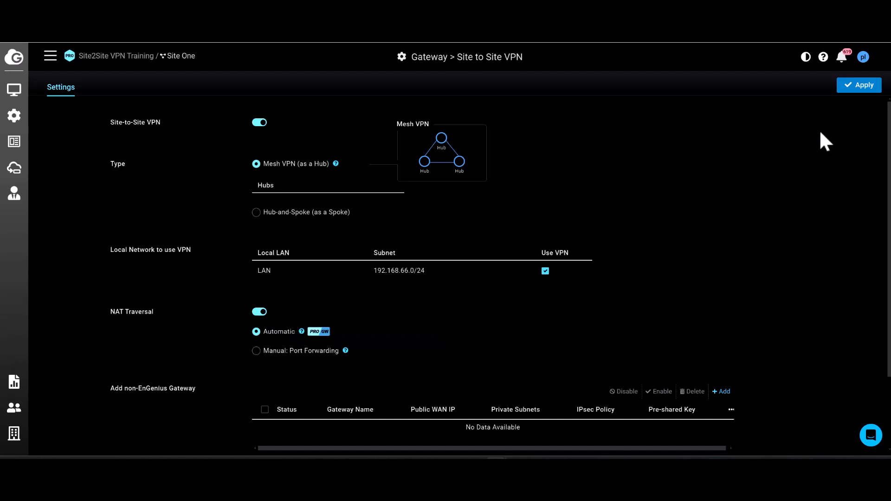
left_click(855, 89)
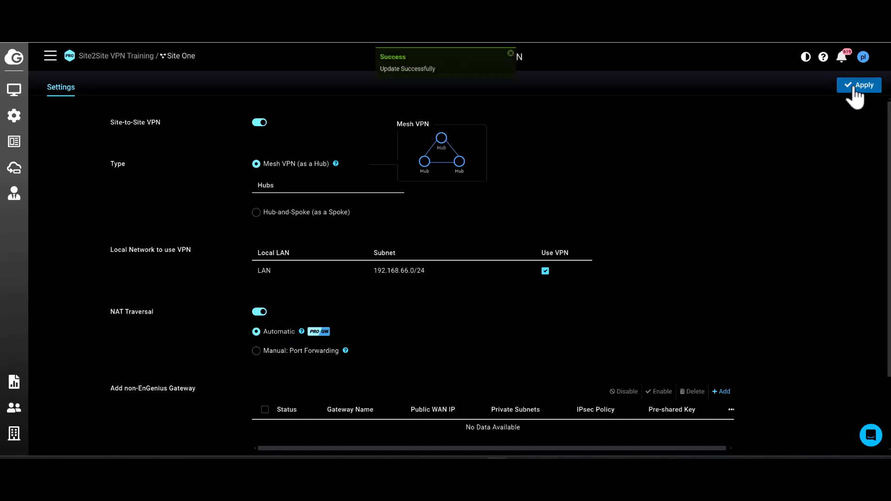
Step: Compare the gateway LAN interface addresses and subnets of Site Two and Site One
left_click(50, 57)
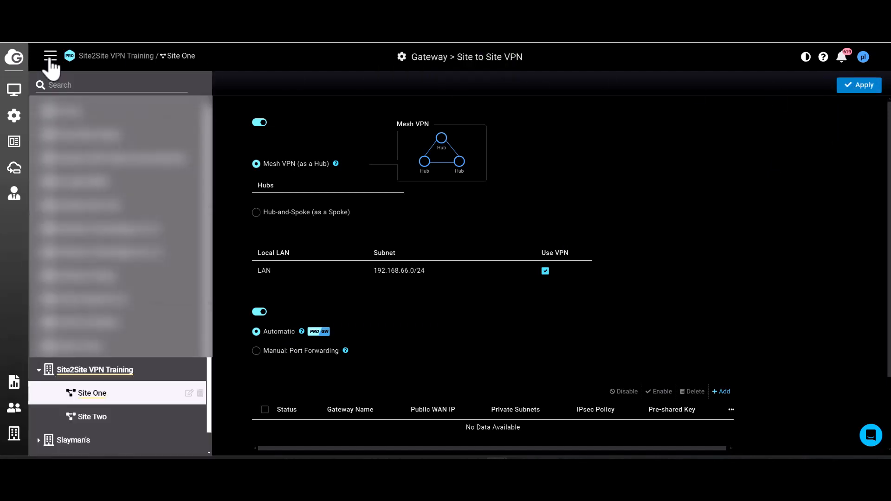
left_click(96, 417)
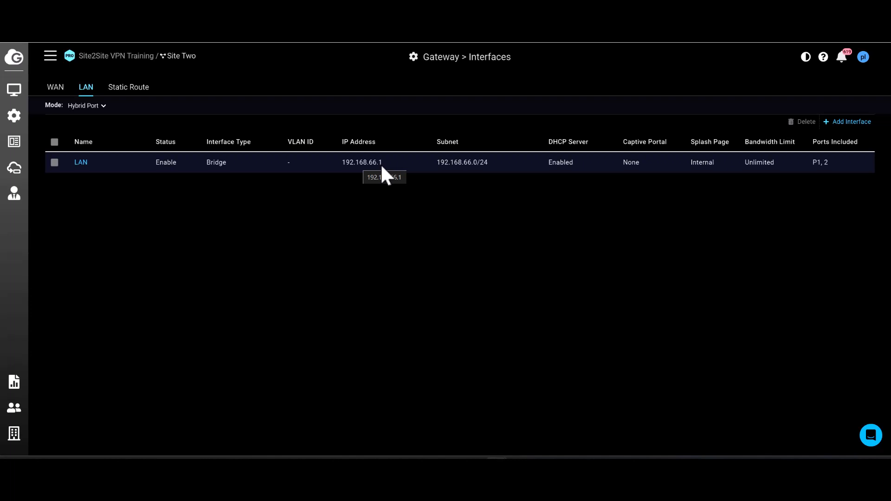
left_click(51, 59)
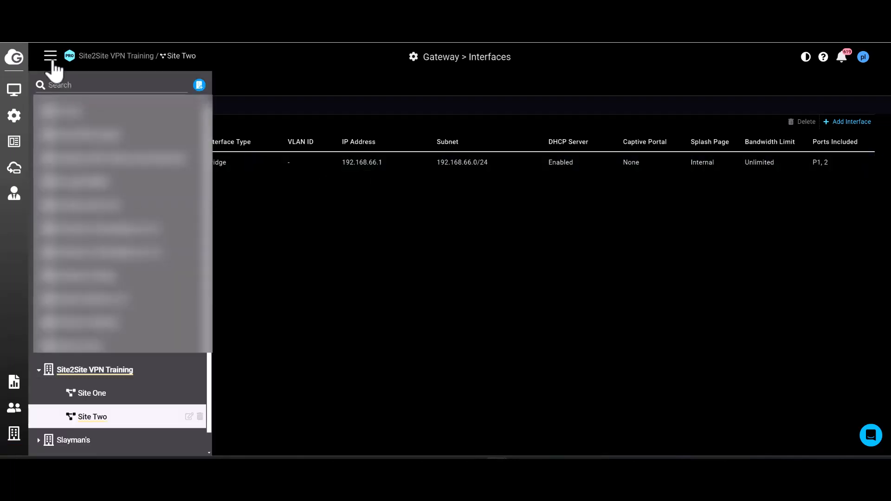
left_click(99, 391)
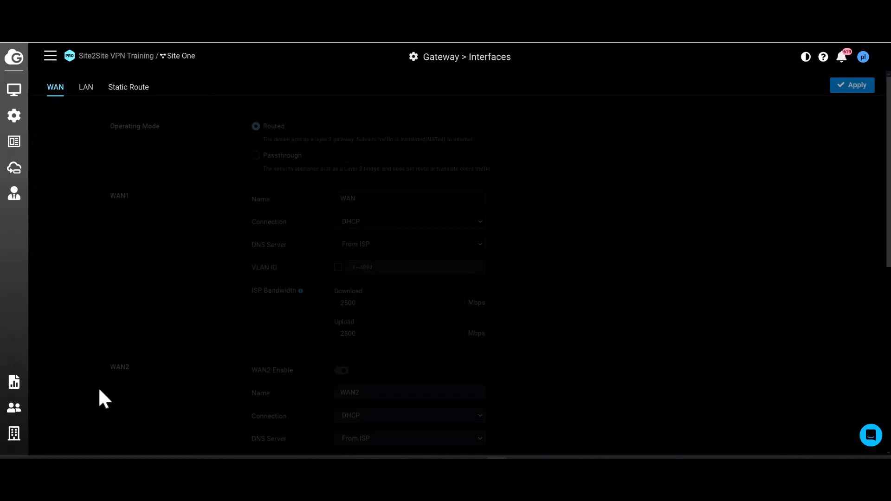
left_click(86, 88)
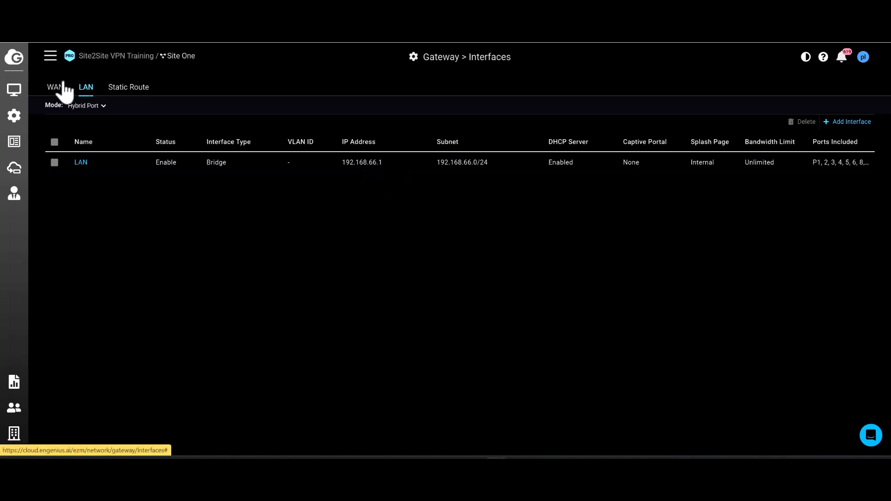
Step: Set the IP address of Site Two's LAN interface to 192.168.70.1 and apply the change
left_click(51, 58)
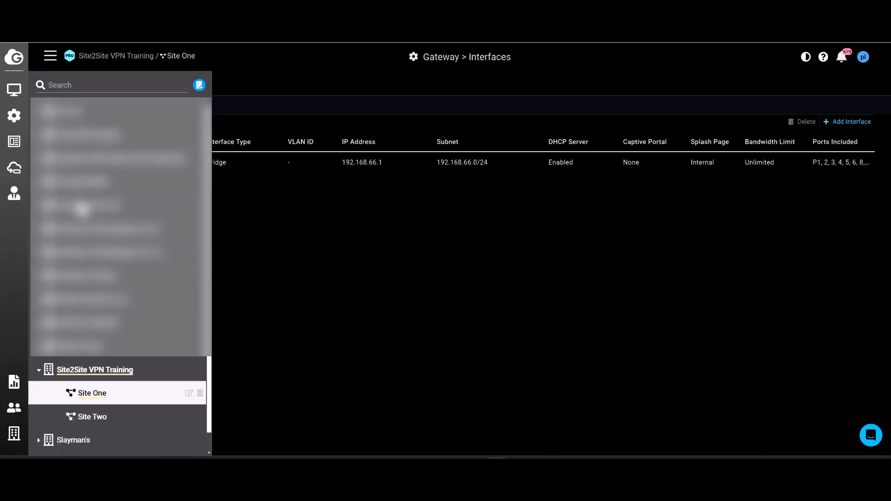
left_click(89, 416)
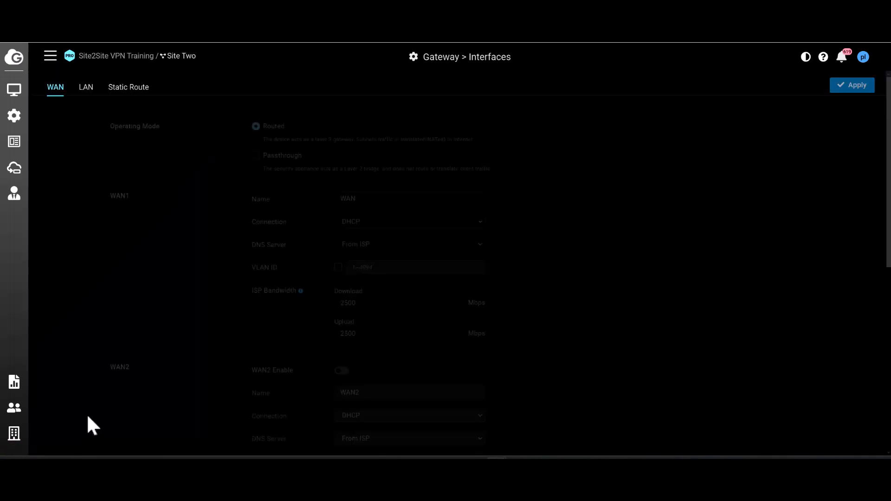
left_click(86, 89)
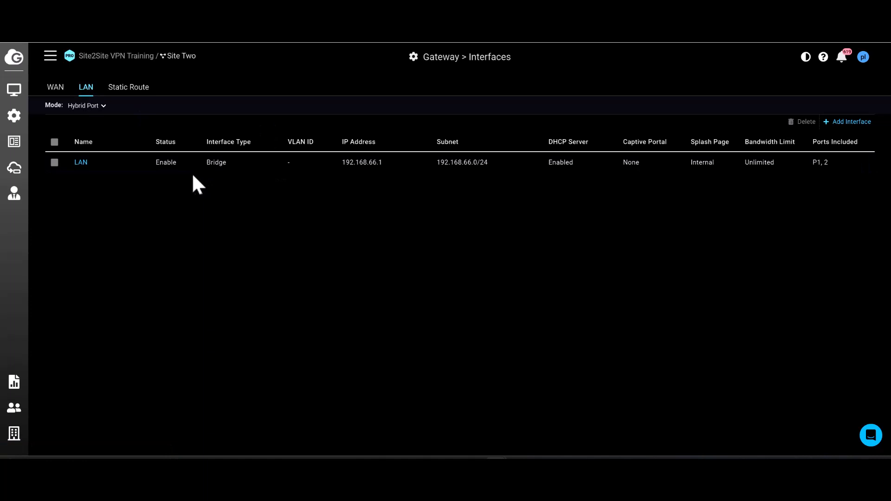
left_click(84, 165)
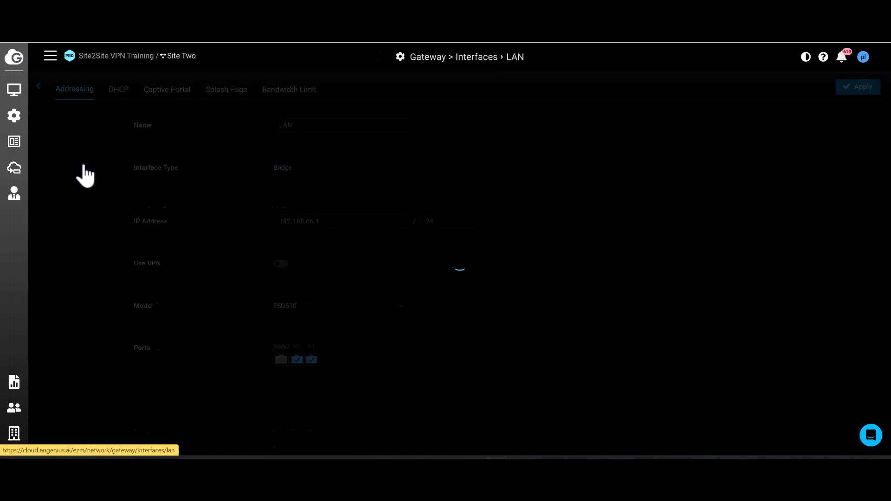
left_click(316, 220)
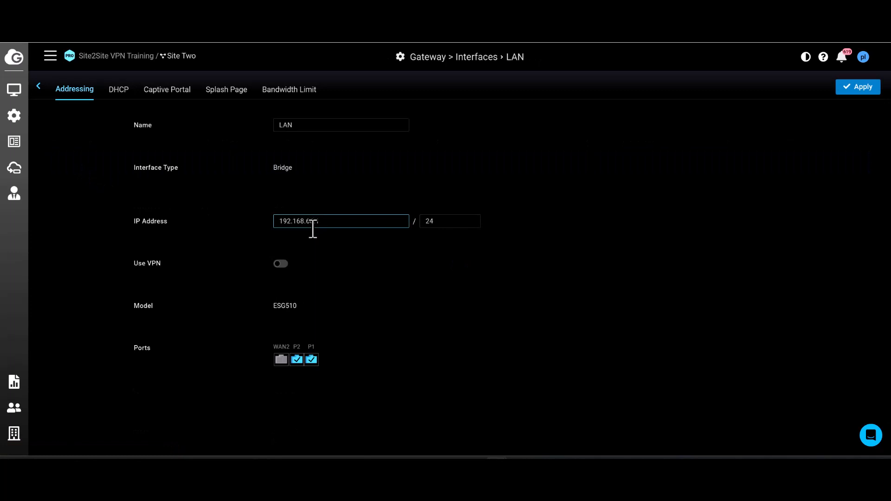
type("70")
left_click(856, 90)
Step: Enable Site-to-Site VPN on Site Two as a Mesh VPN hub, include its LAN, turn on automatic NAT Traversal and apply
mouse_move(14, 117)
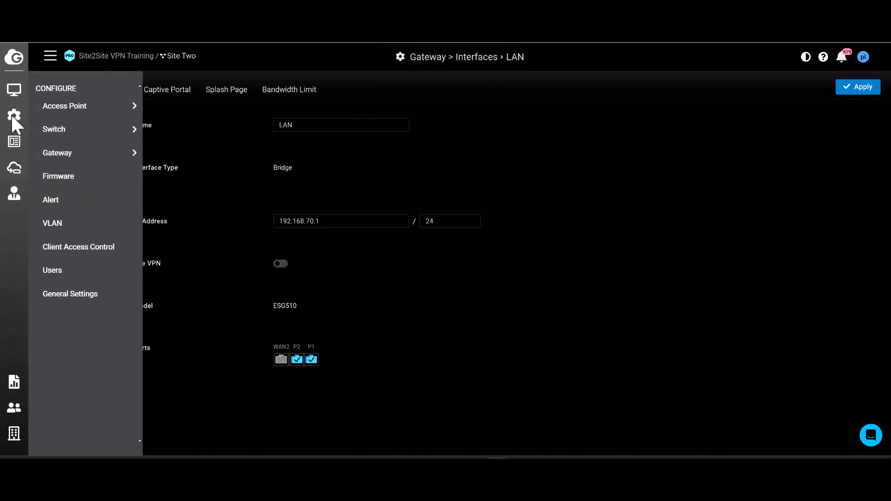
mouse_move(72, 158)
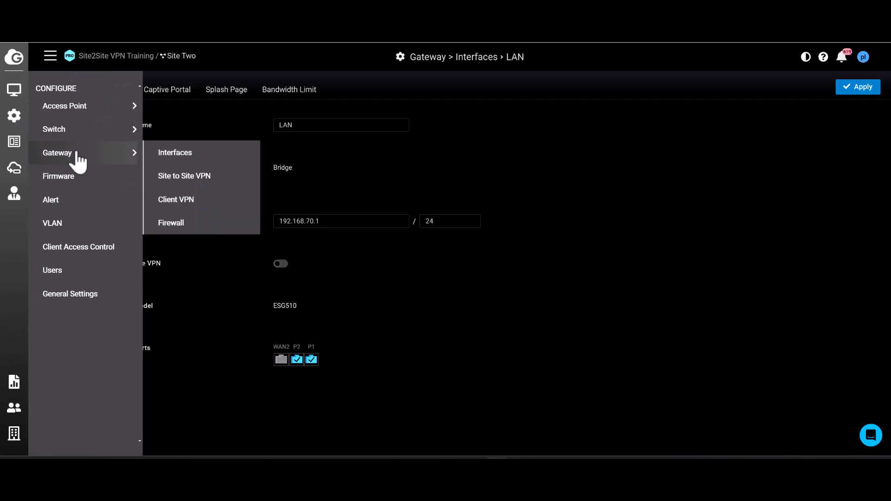
left_click(188, 183)
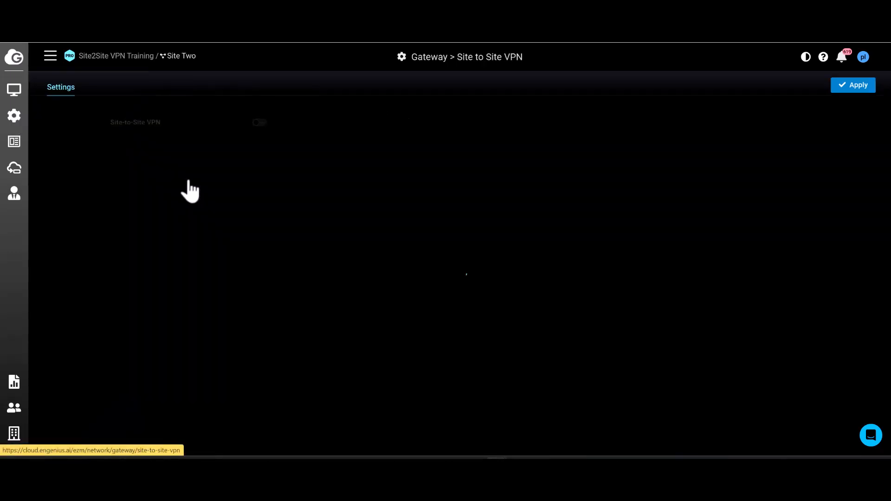
left_click(258, 123)
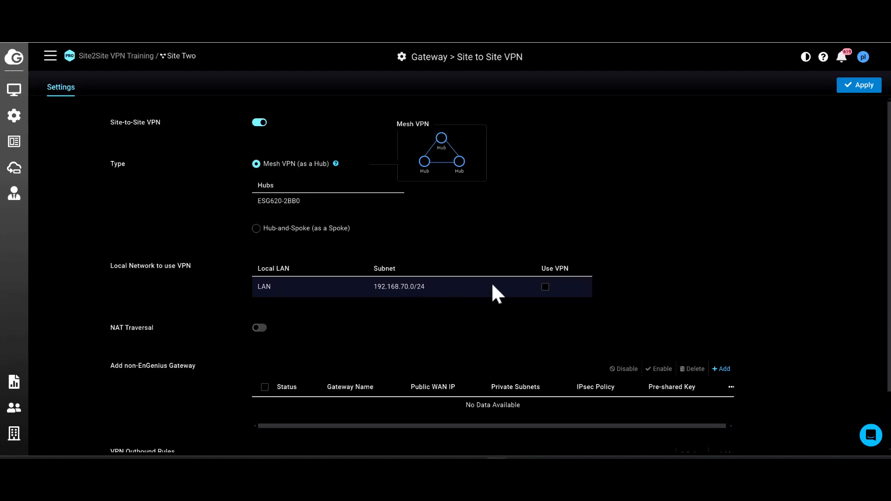
left_click(545, 287)
left_click(259, 327)
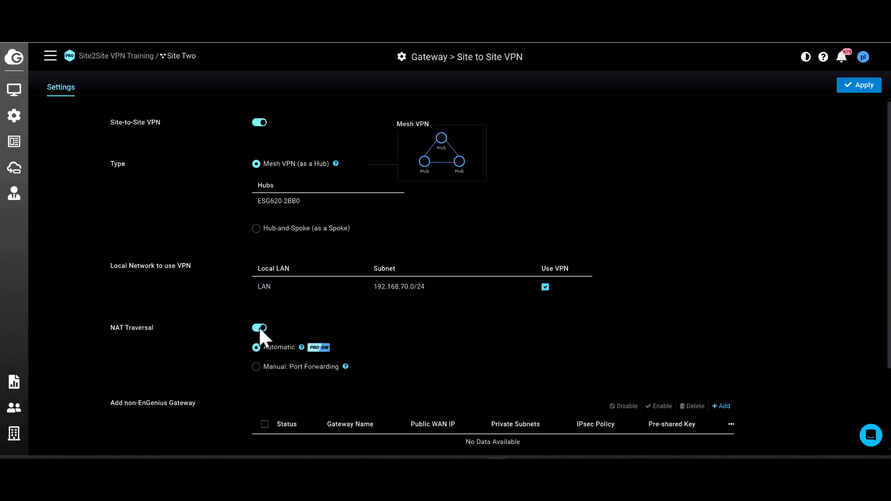
left_click(851, 86)
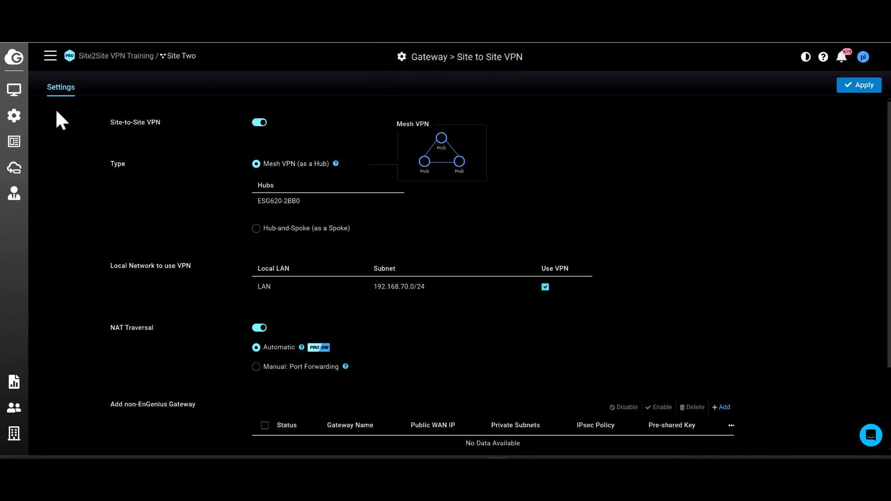
Step: Check the VPN status of Site Two's EnGenius peers
mouse_move(13, 86)
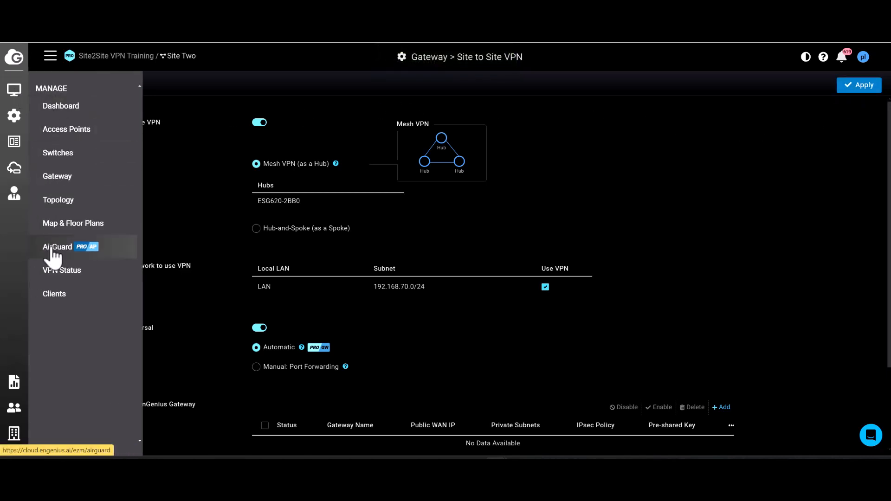
left_click(60, 271)
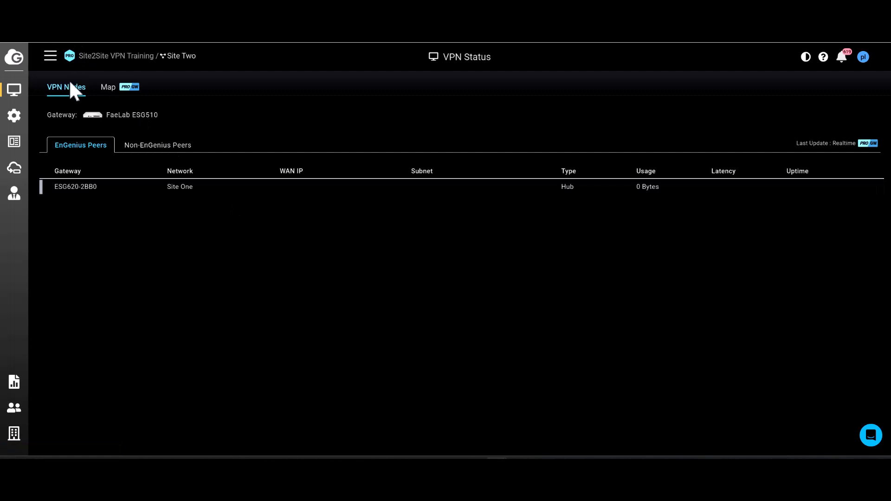
Step: Refresh Site Two's VPN peer status, and in Command Prompt ping the Site One gateway at 192.168.66.1
key("F5")
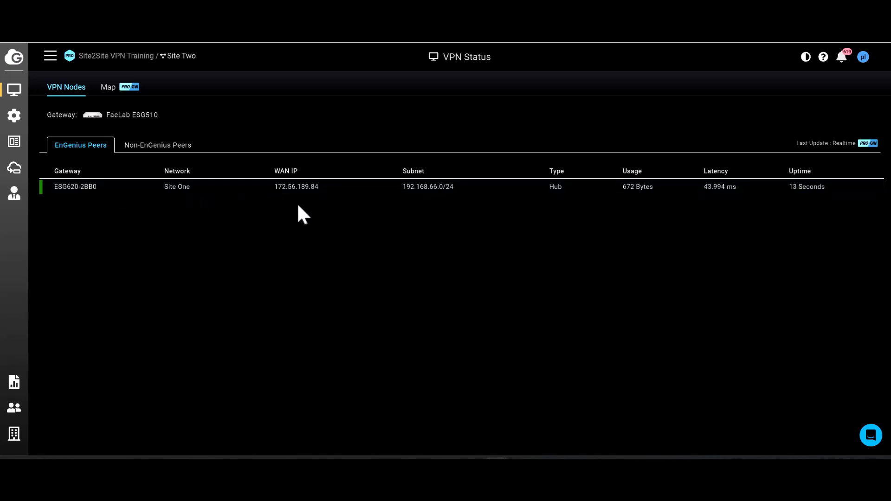
key("alt+Tab")
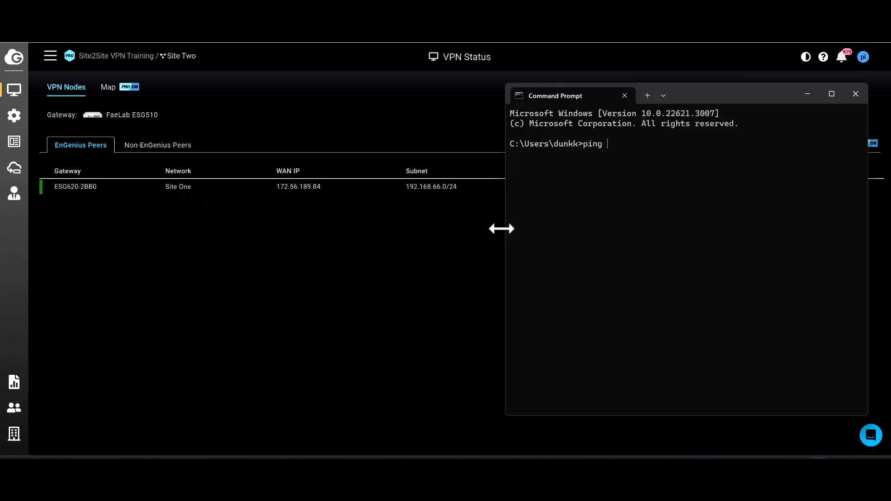
type("192.168")
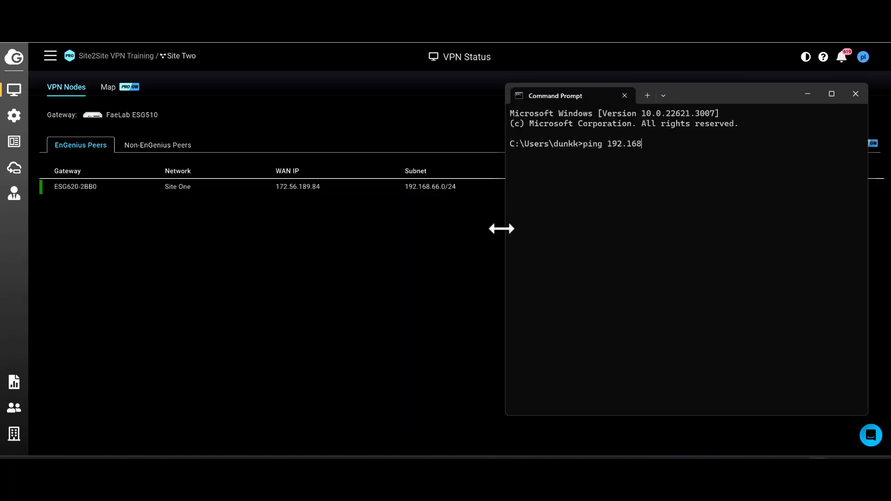
type(".66.1")
key("Return")
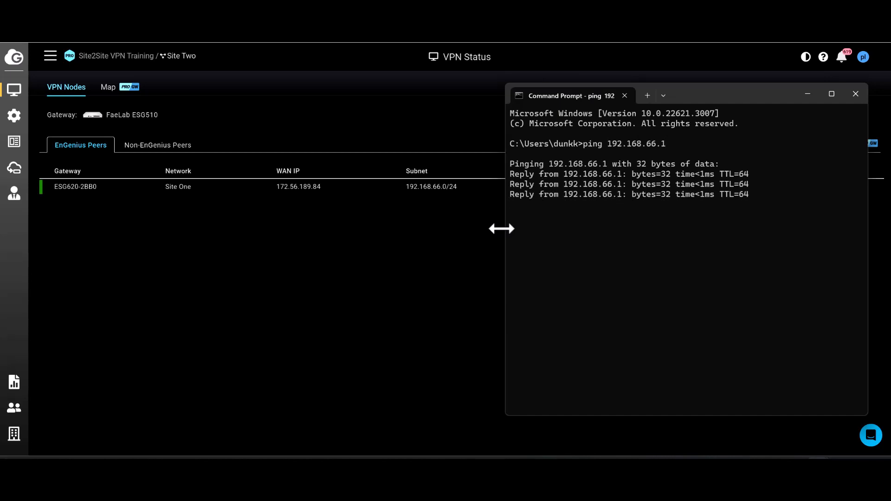
Step: Ping the Site Two gateway's LAN address 192.168.70.1 to test connectivity across the VPN tunnel
key("Up")
key("Left")
key("Left")
key("BackSpace")
key("BackSpace")
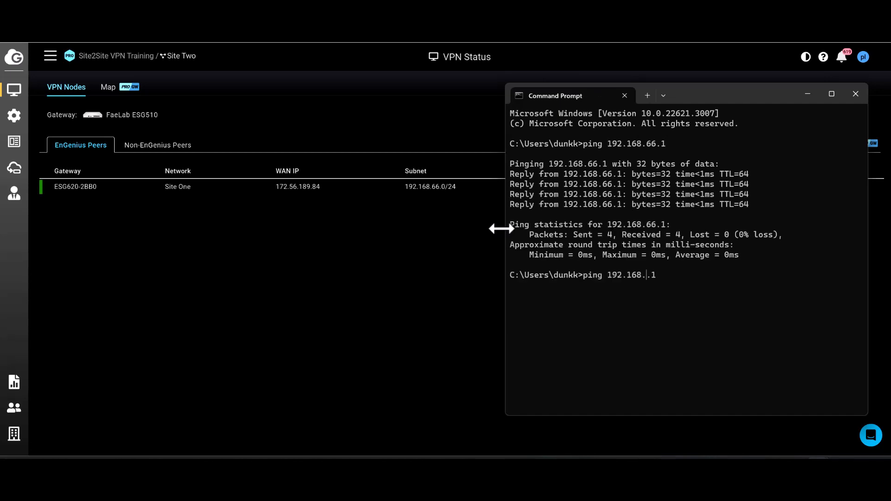
type("70")
key("Return")
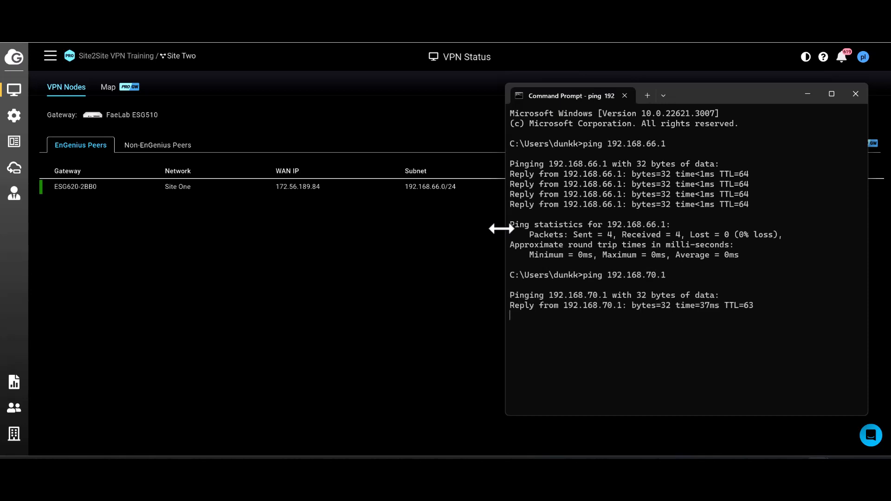